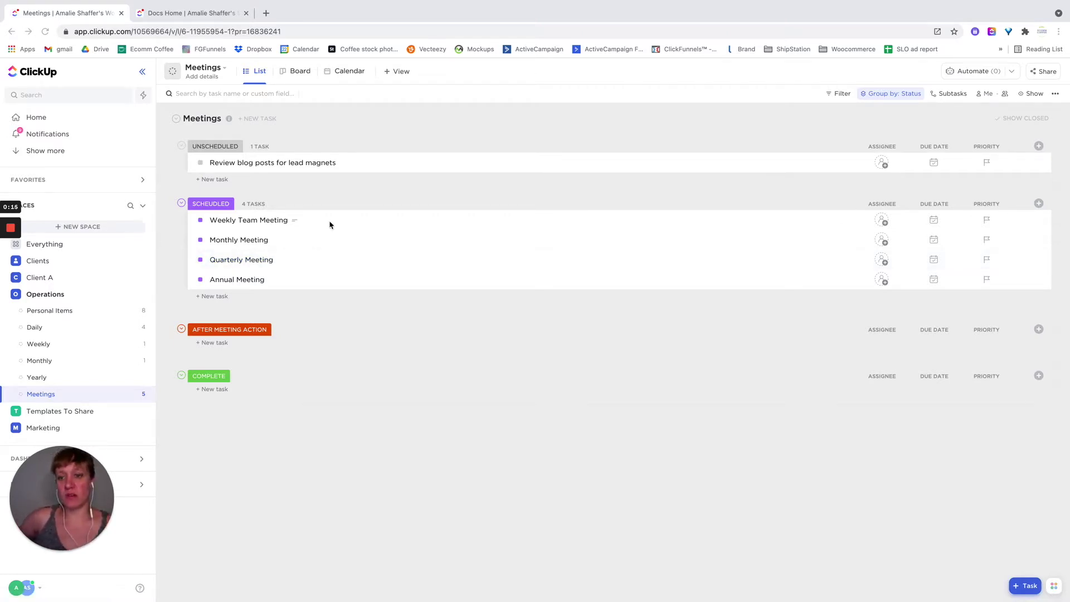
# Open the Weekly Team Meeting task and set its due date to today, June 22, without a time
pyautogui.click(387, 476)
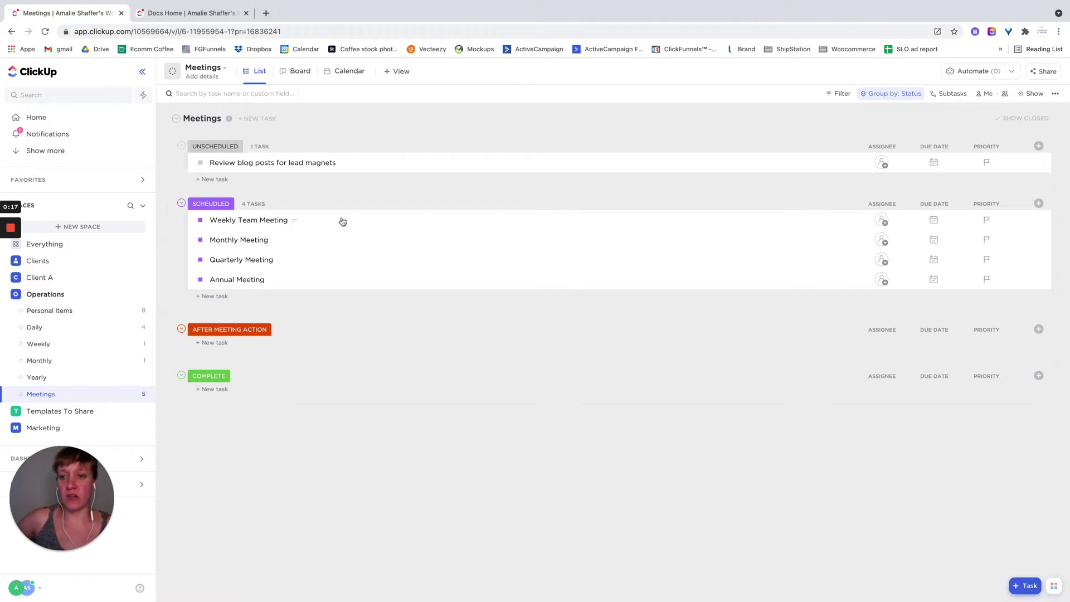
pyautogui.click(397, 220)
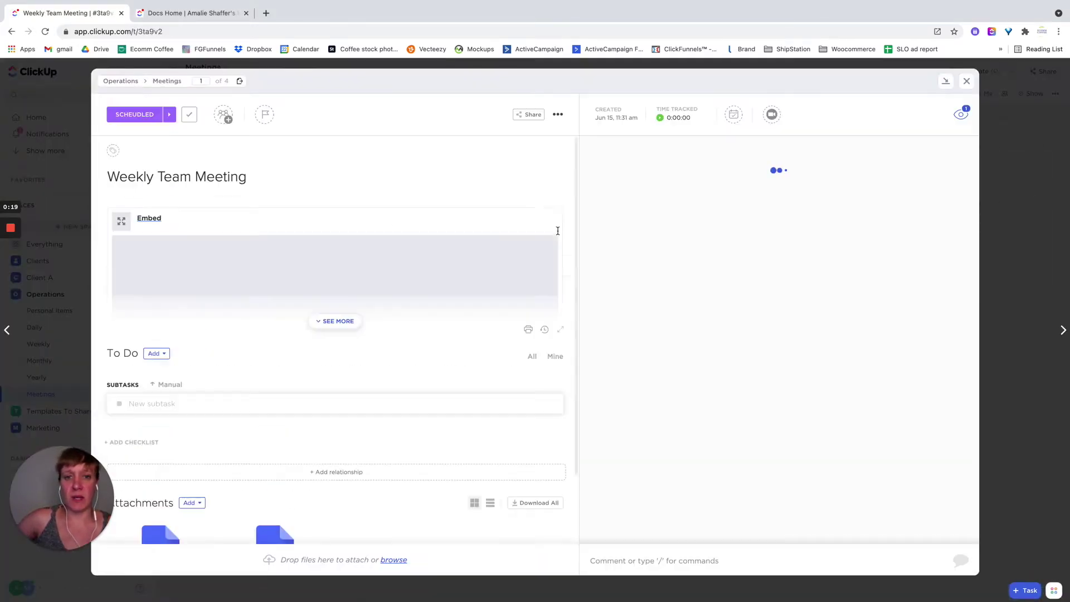
pyautogui.click(734, 114)
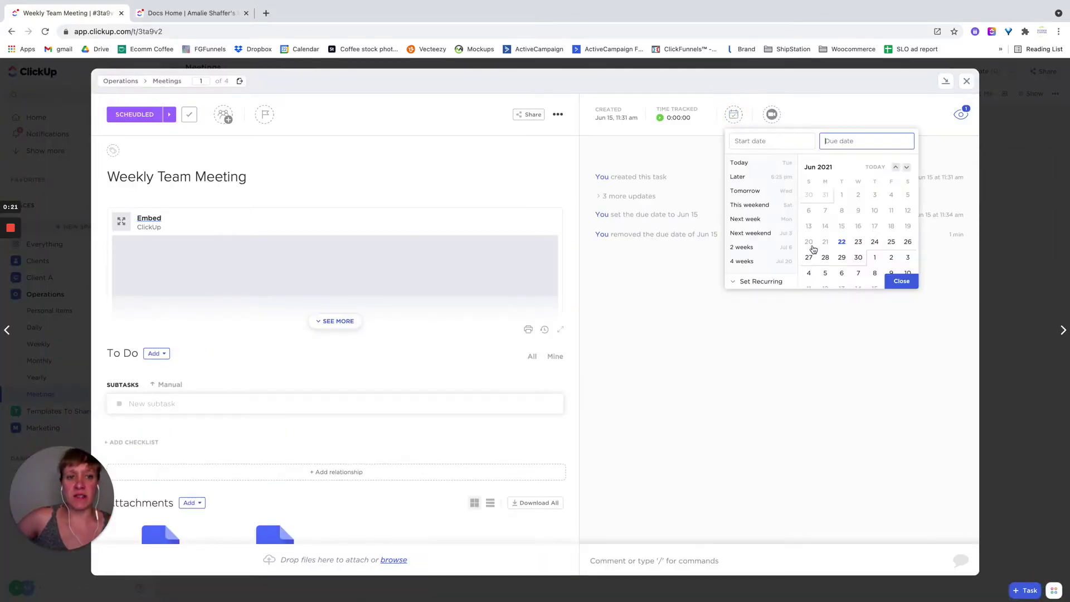
pyautogui.click(843, 243)
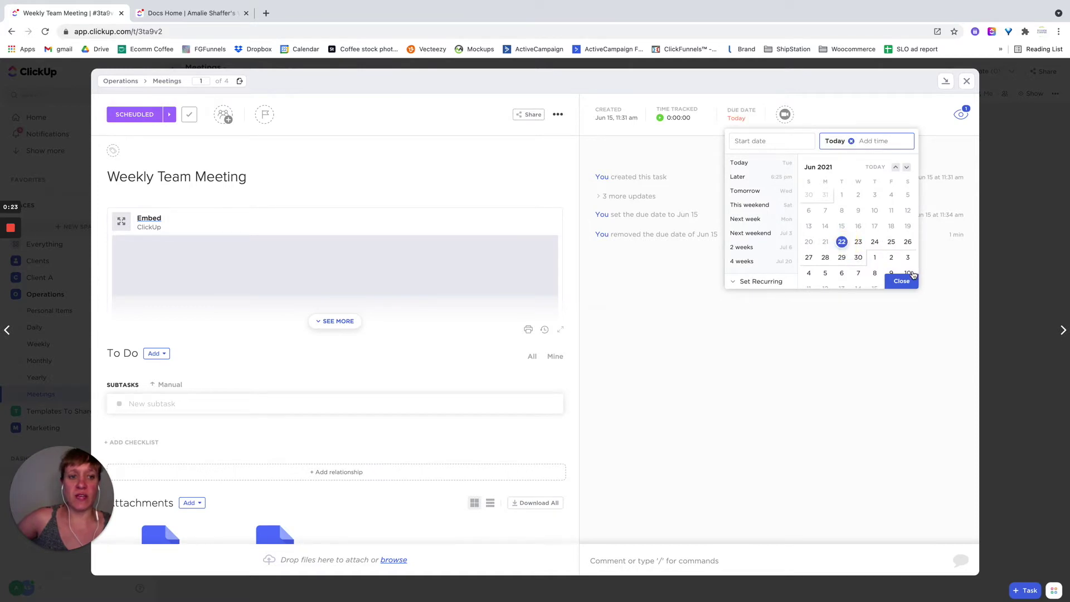
pyautogui.click(882, 142)
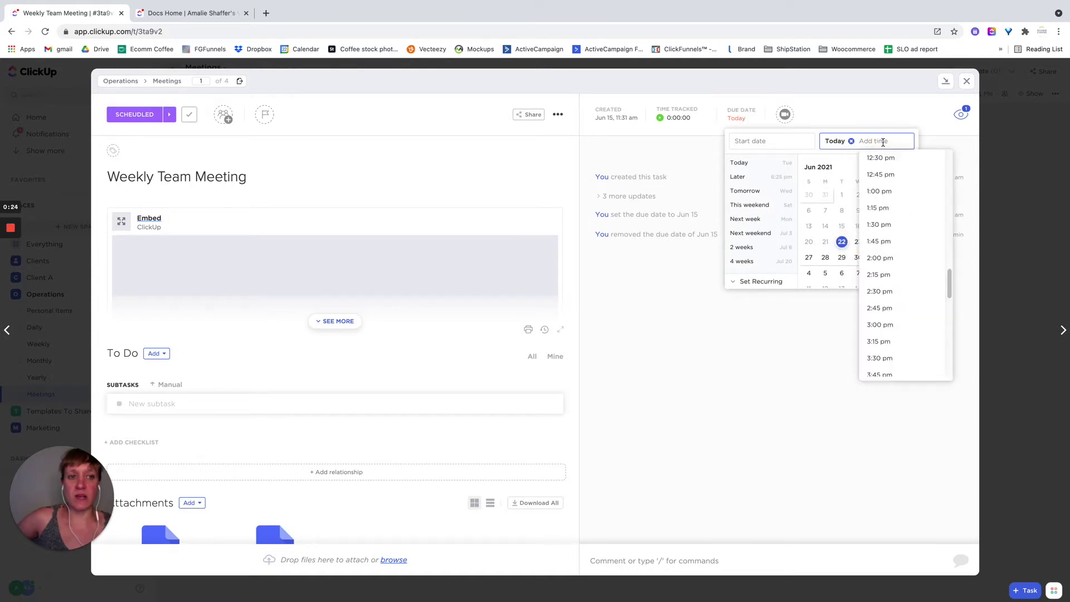
pyautogui.click(797, 431)
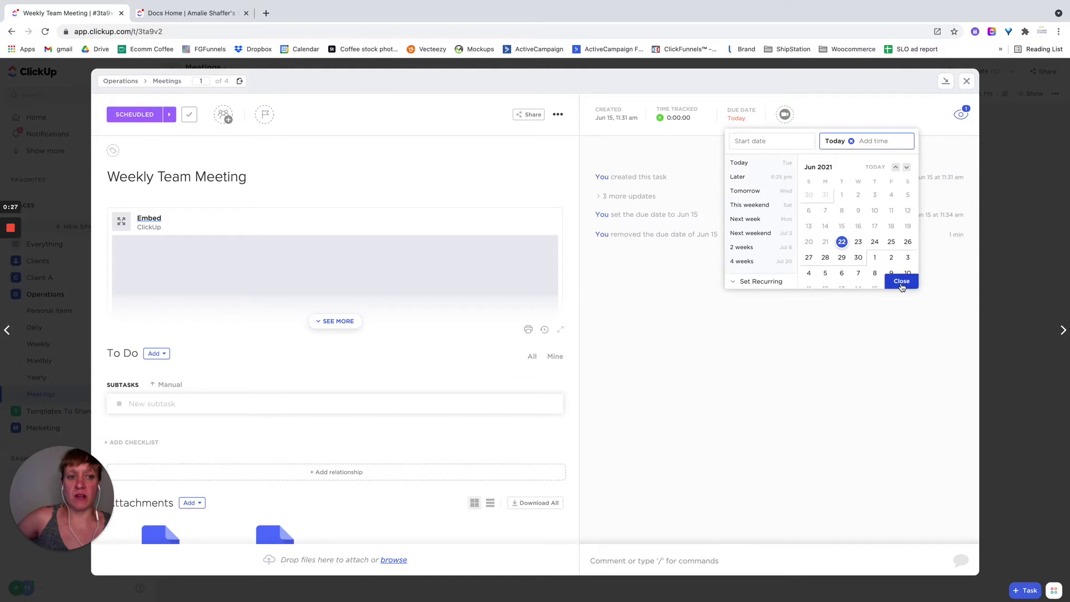
# Set the task's recurrence to Weekly on schedule, reviewing the available frequency and trigger options
pyautogui.click(762, 282)
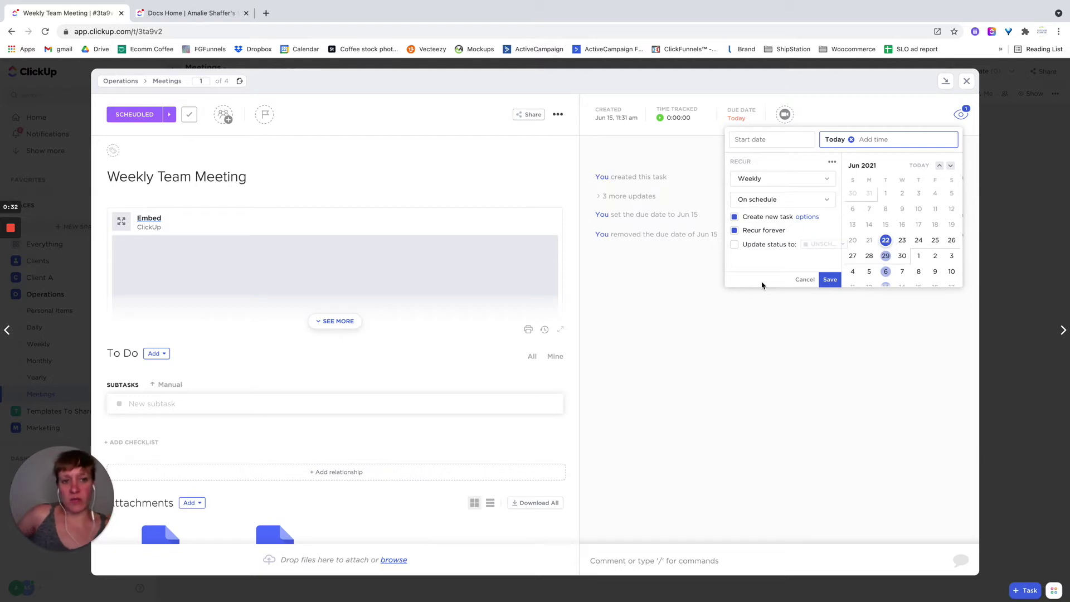
pyautogui.click(778, 181)
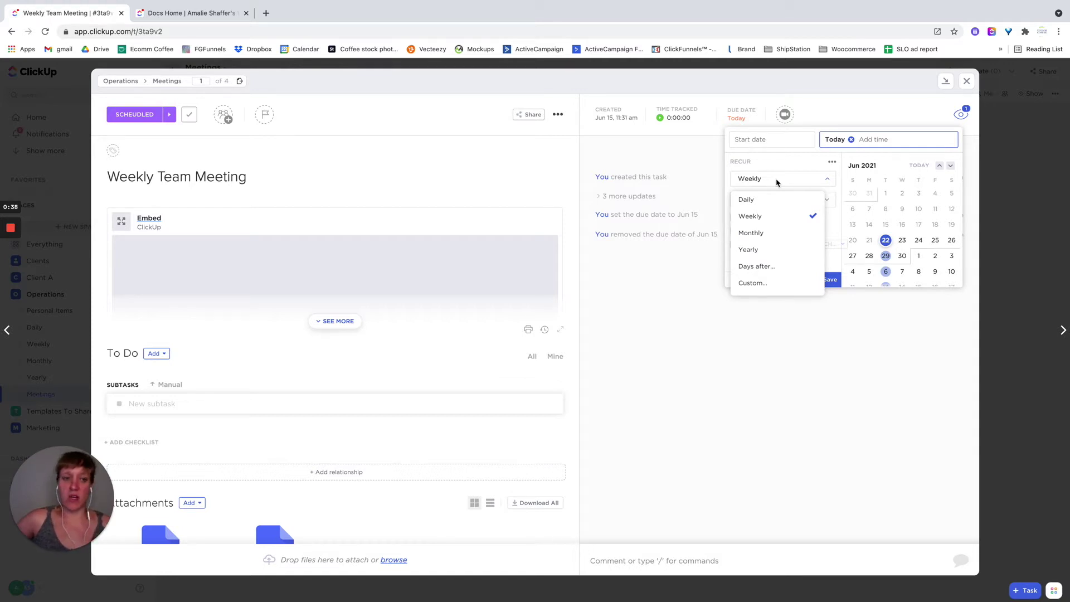
pyautogui.click(772, 216)
pyautogui.click(774, 201)
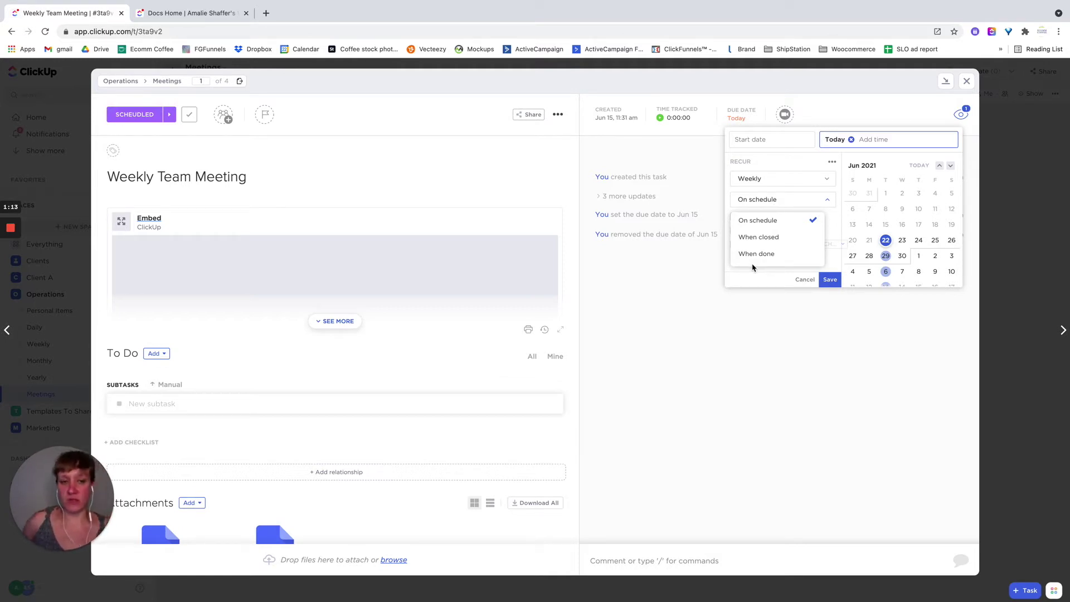
pyautogui.click(752, 283)
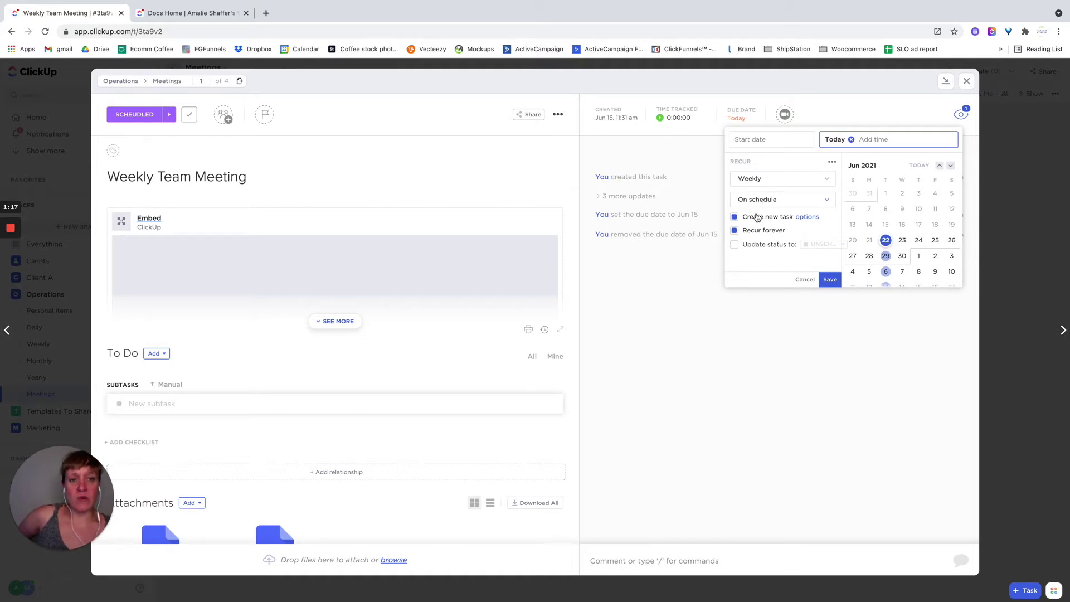
# Set the recurring task's new-task options to include everything and save them
pyautogui.click(805, 218)
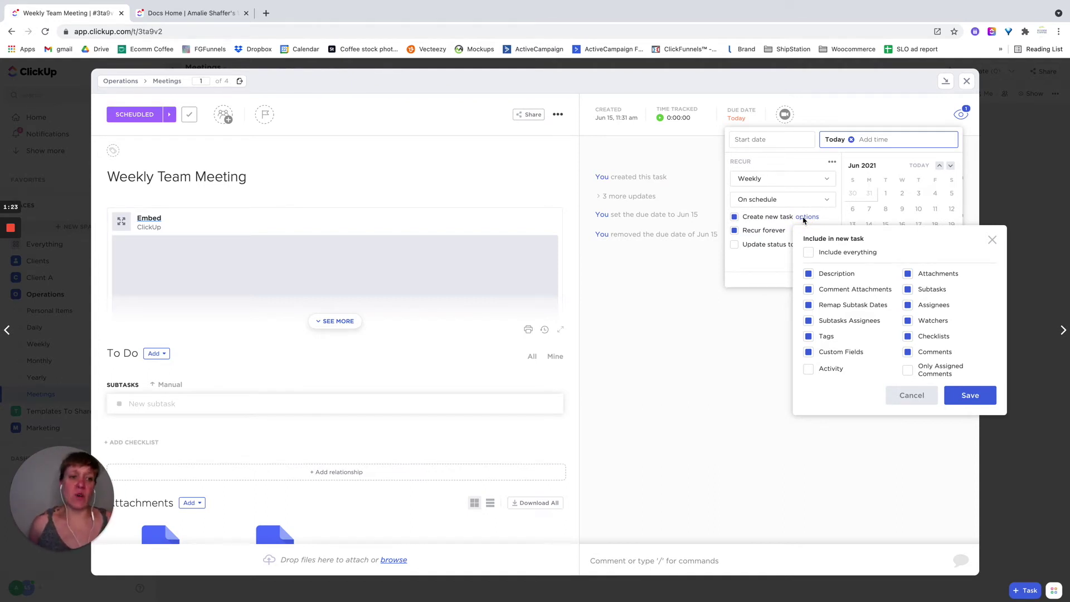
pyautogui.click(809, 253)
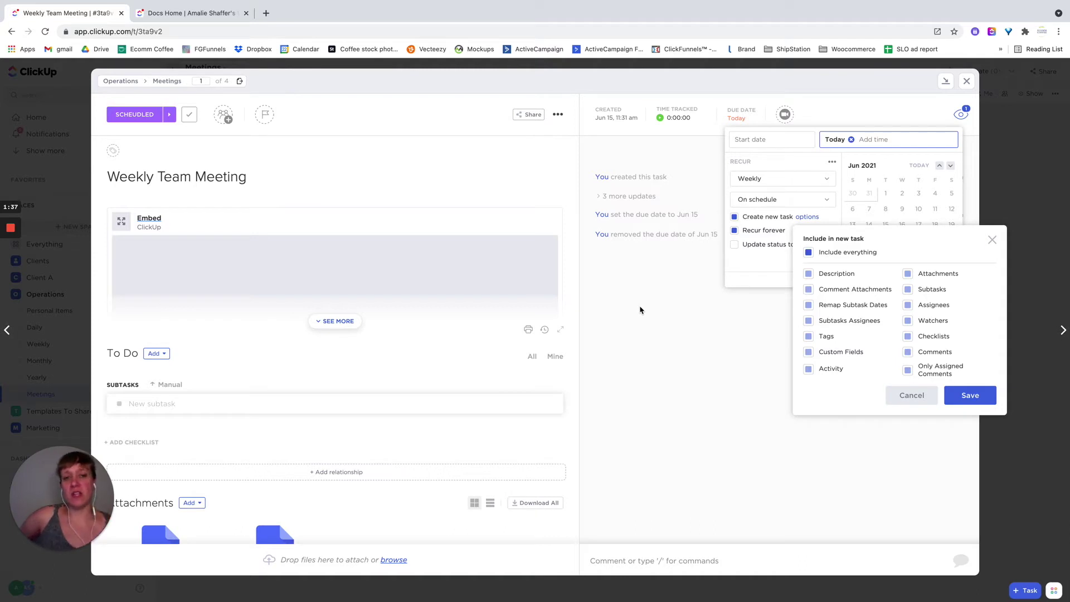
pyautogui.click(984, 397)
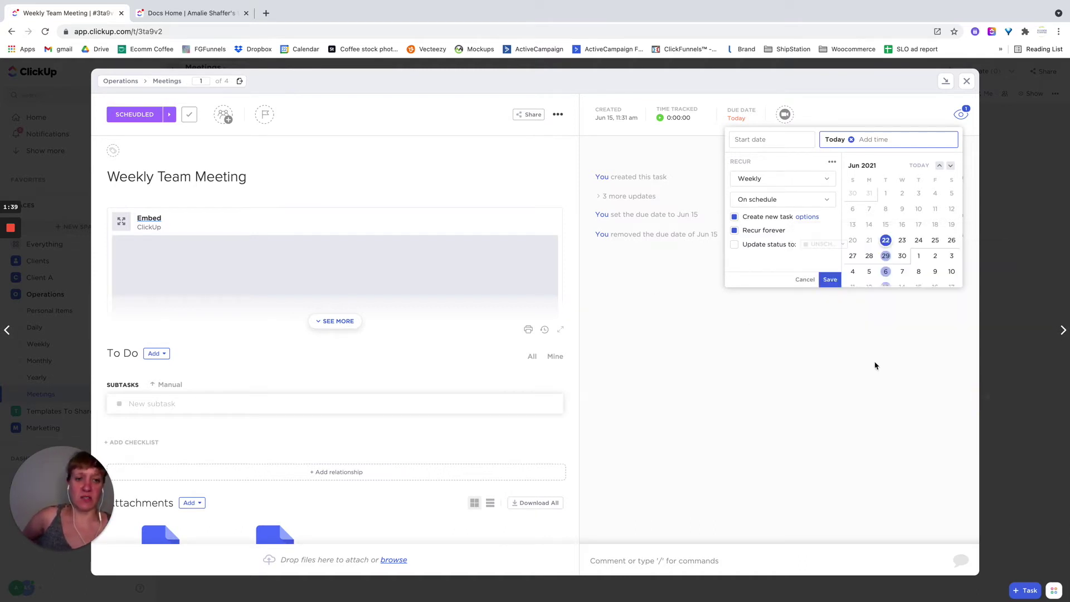
# Enable the status update for the recurrence and check which statuses the Weekly Team Meeting task offers
pyautogui.click(734, 247)
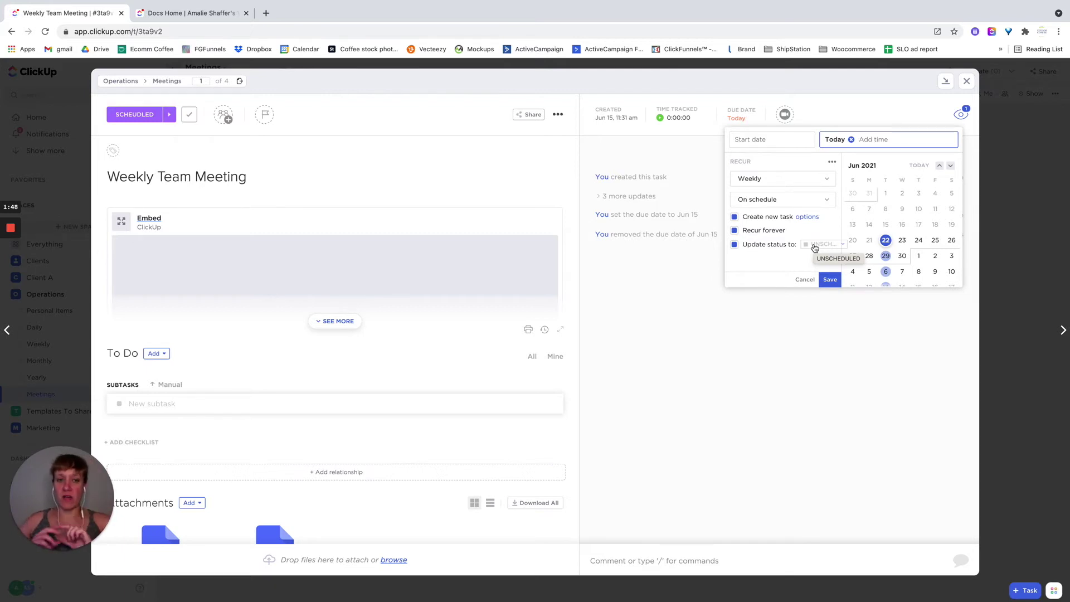
pyautogui.click(137, 122)
pyautogui.click(137, 120)
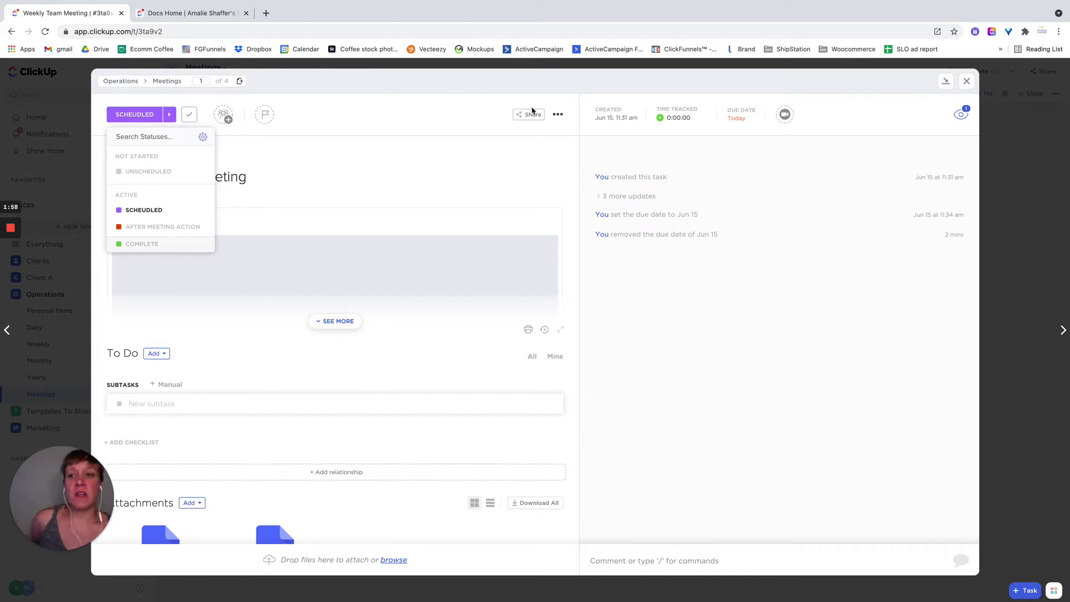
pyautogui.click(741, 130)
# Save a weekly, on-schedule recurrence for the Weekly Team Meeting that creates a new task, recurs forever and updates the status to SCHEUDLED
pyautogui.click(734, 119)
pyautogui.click(760, 280)
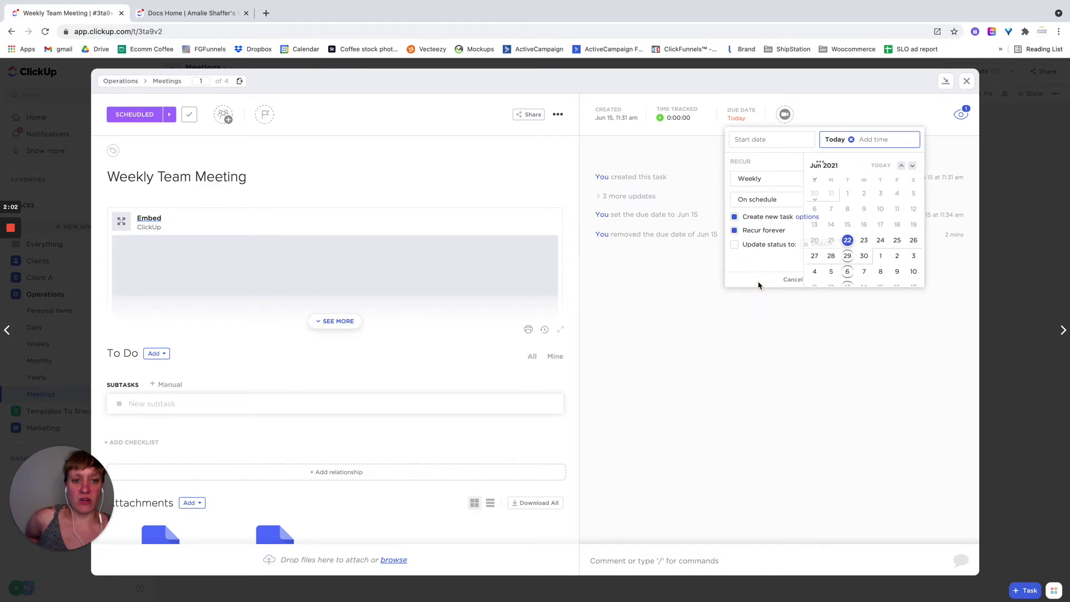
pyautogui.click(734, 246)
pyautogui.click(842, 246)
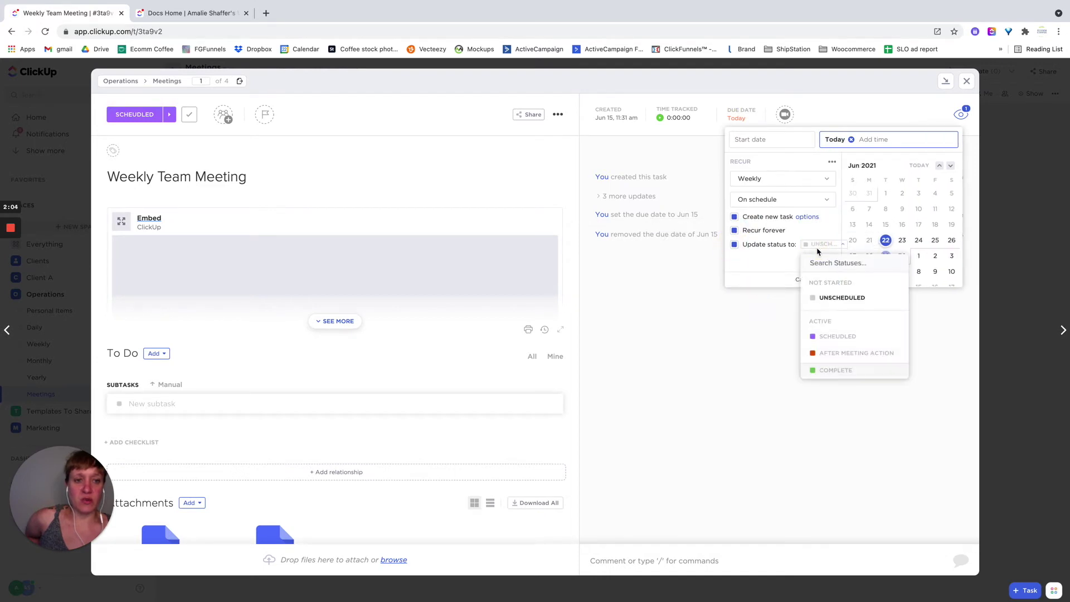
pyautogui.click(828, 334)
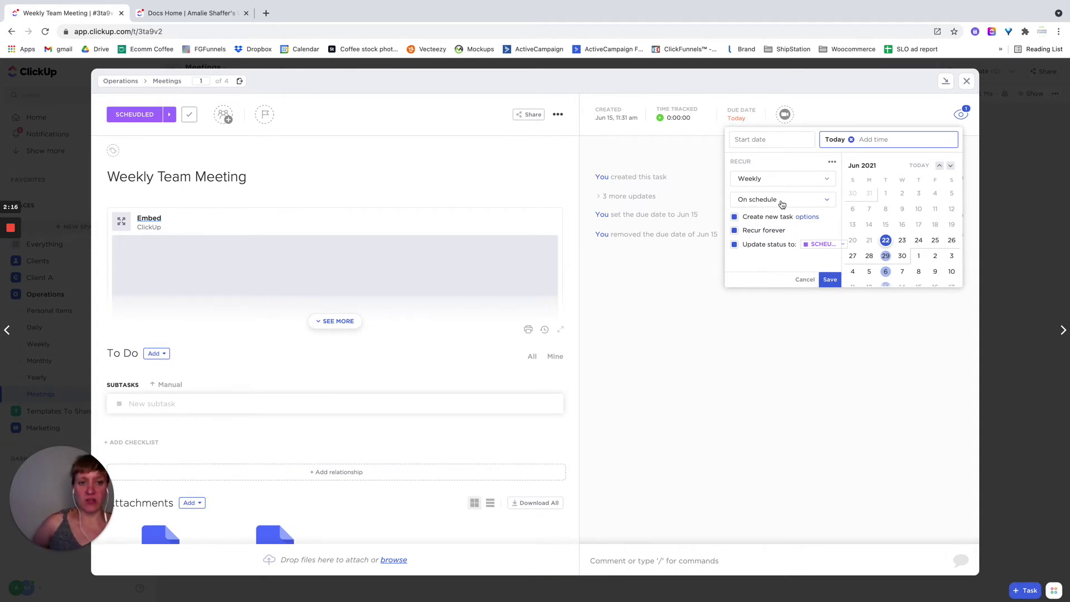
pyautogui.click(735, 231)
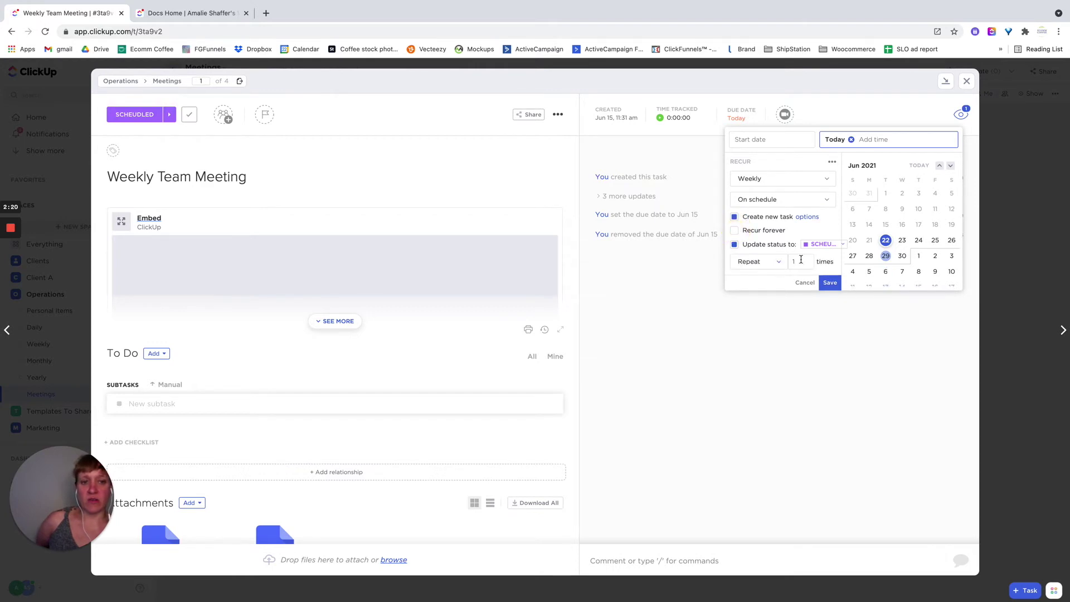
pyautogui.click(734, 232)
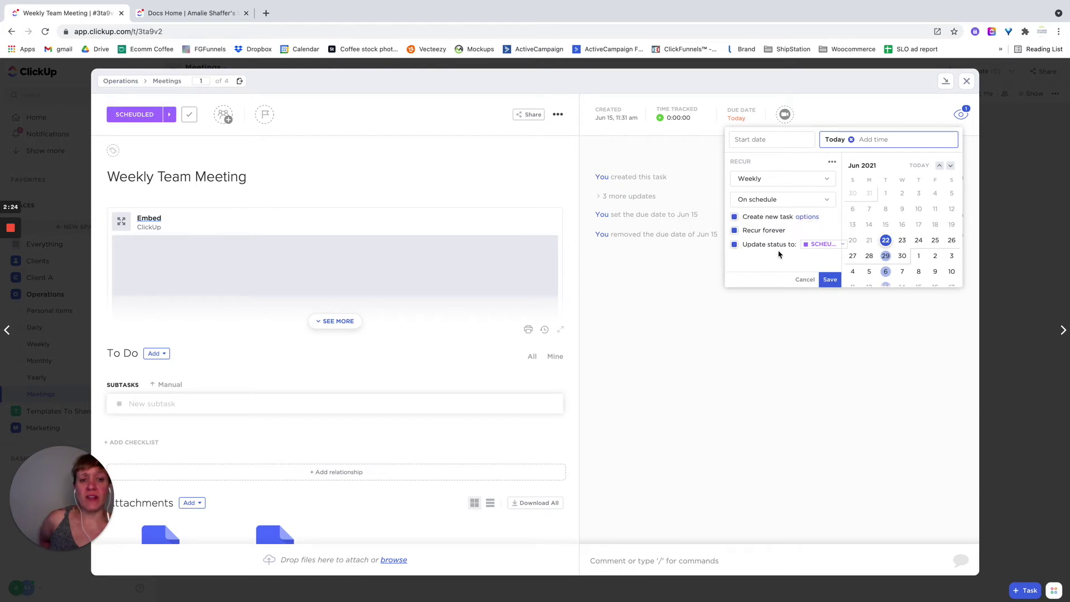
pyautogui.click(830, 279)
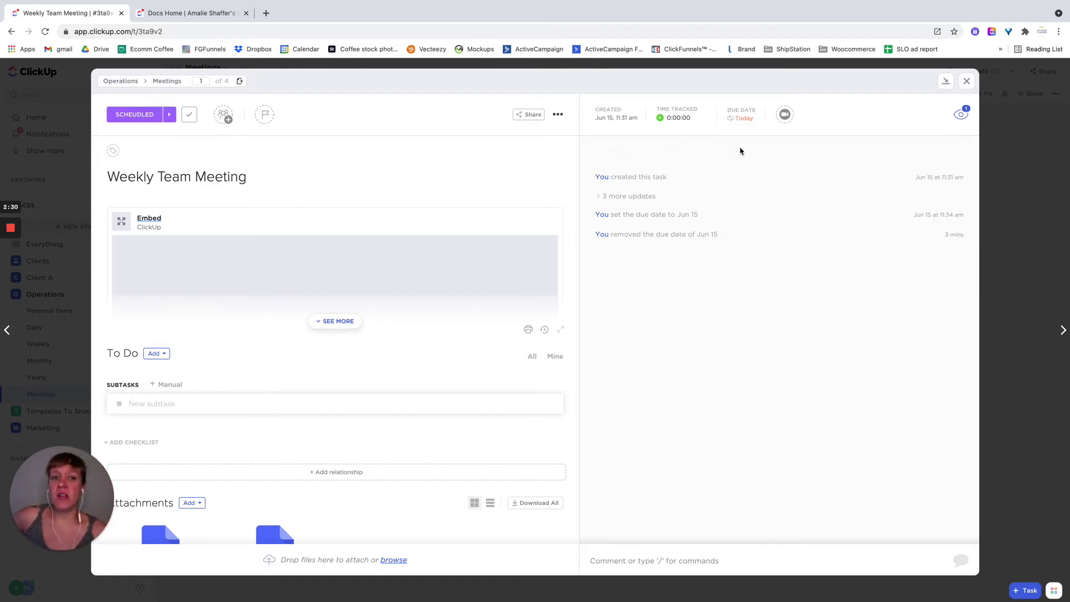
# Change the Weekly Team Meeting's status to COMPLETE and return to the Meetings list
pyautogui.click(135, 118)
pyautogui.click(142, 243)
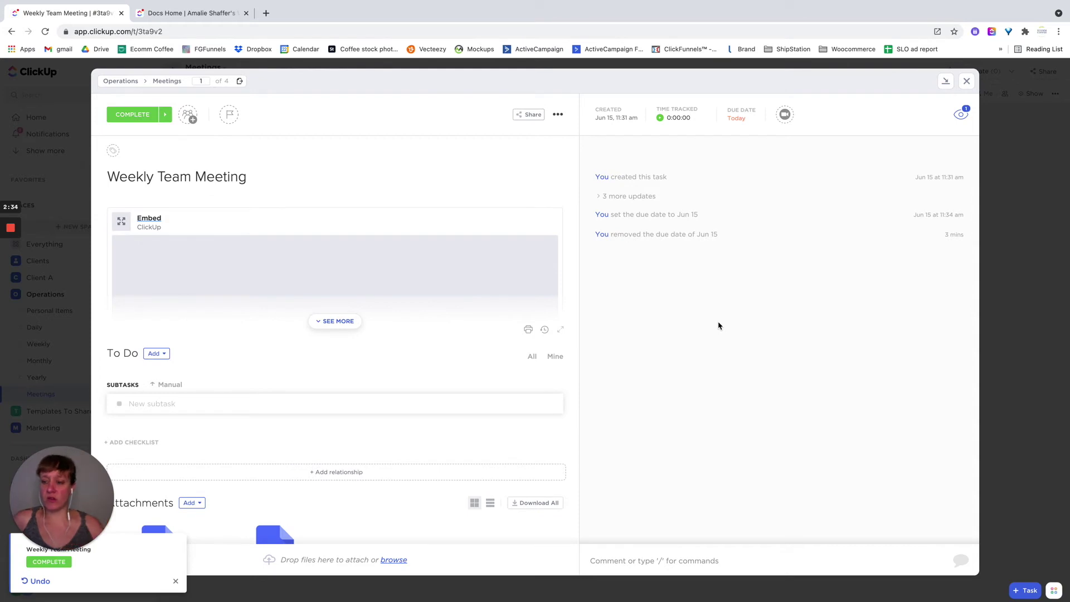
pyautogui.click(967, 81)
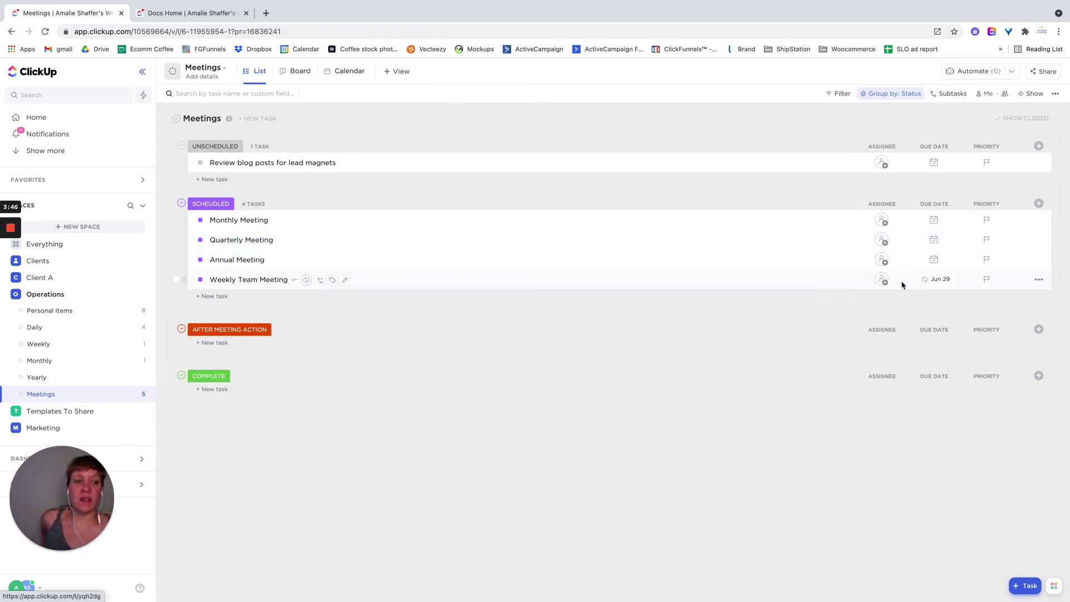
# Set the Monthly Meeting's due date to today, June 22
pyautogui.click(933, 221)
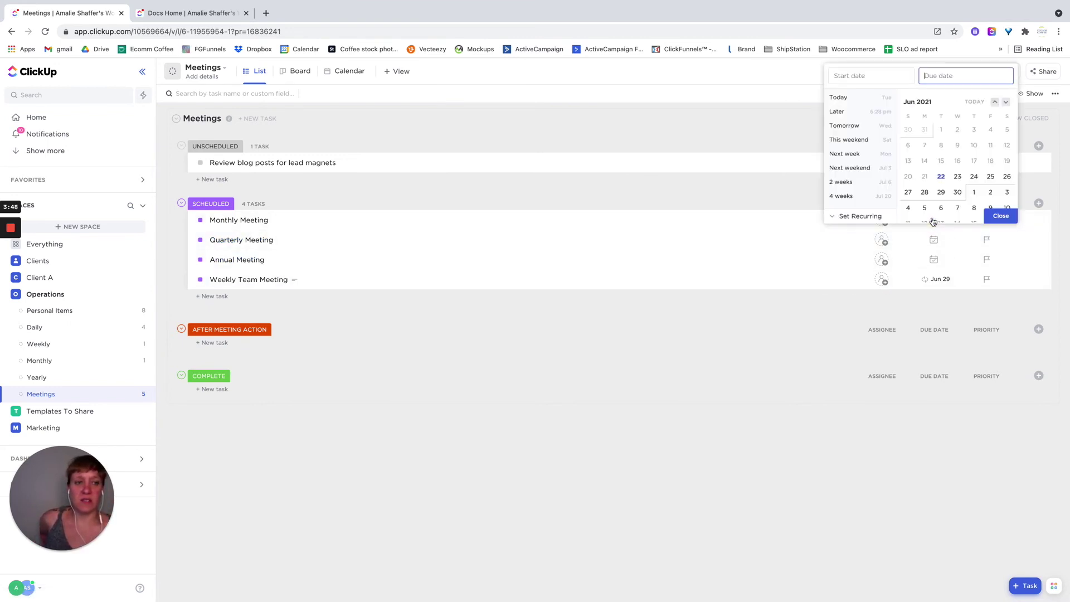
pyautogui.click(941, 176)
# Try a Daily recurrence with Skip weekends on the Monthly Meeting and discard it without saving
pyautogui.click(874, 221)
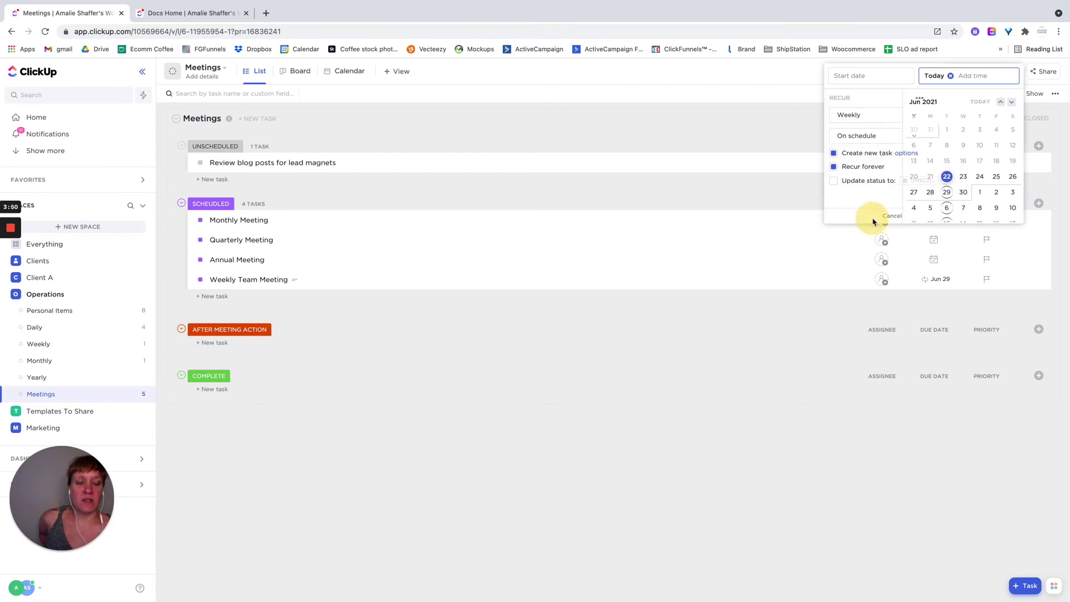
pyautogui.click(830, 115)
pyautogui.click(826, 138)
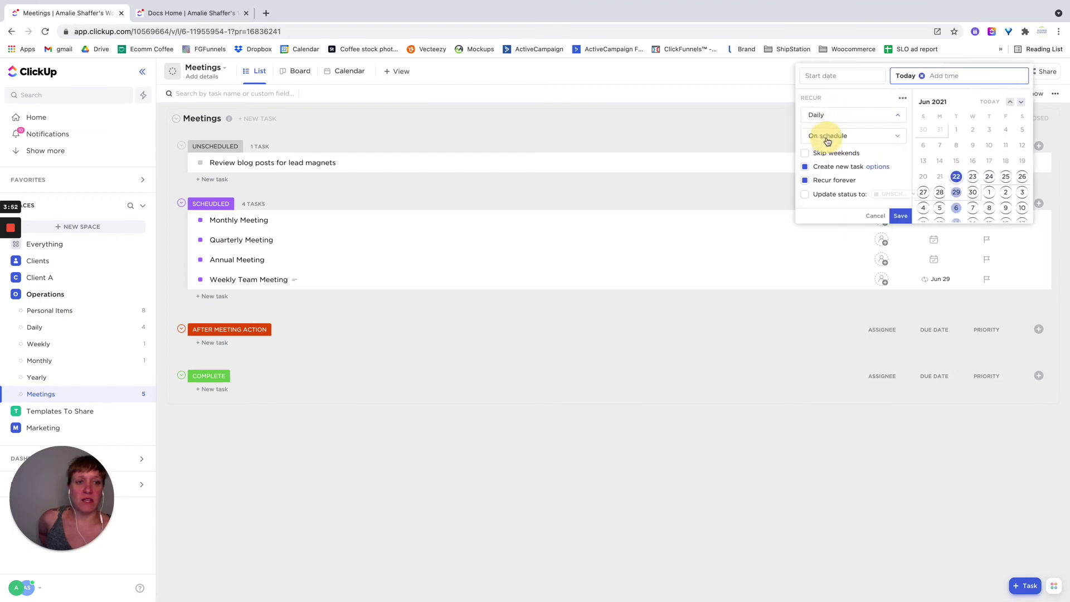
pyautogui.click(805, 154)
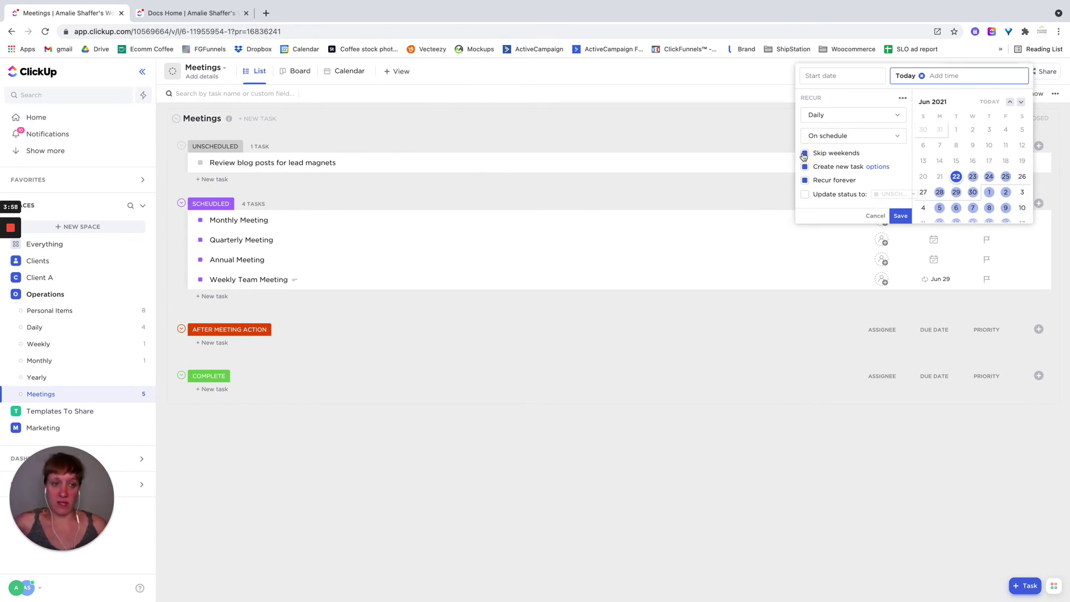
pyautogui.click(877, 216)
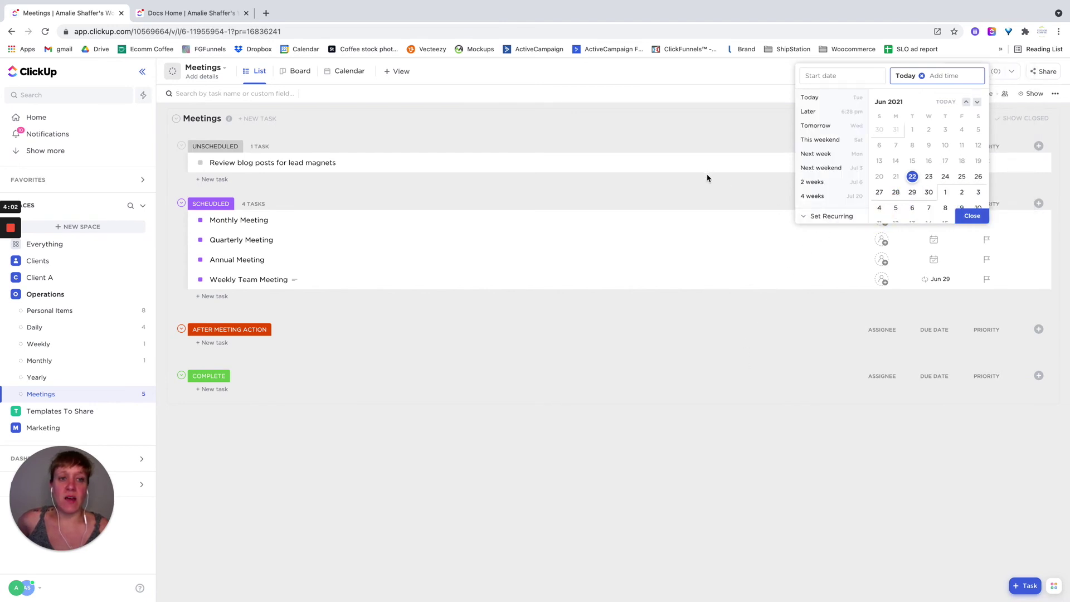
pyautogui.click(705, 132)
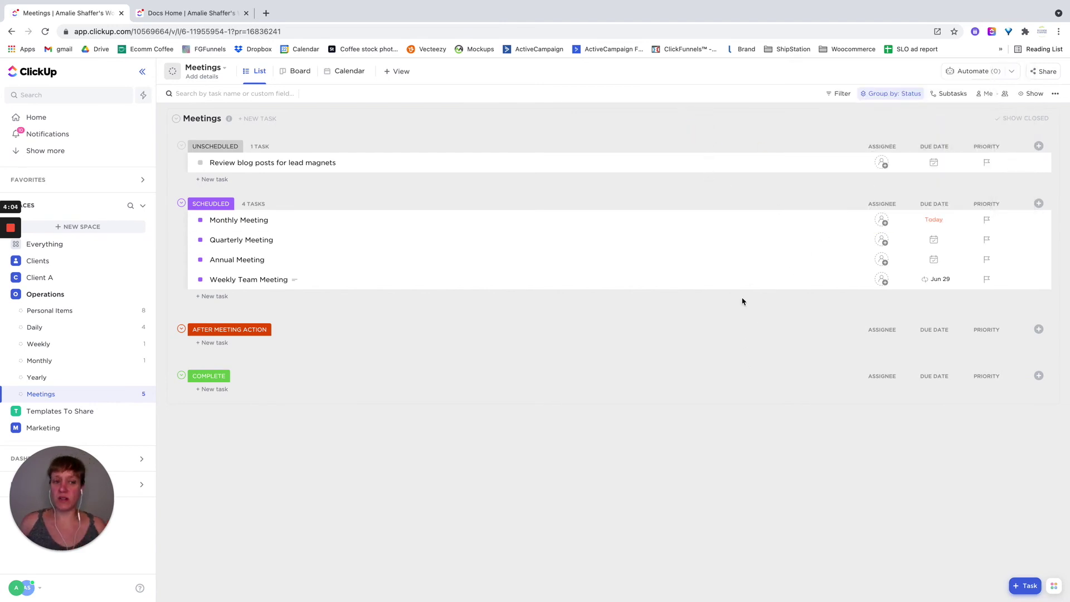